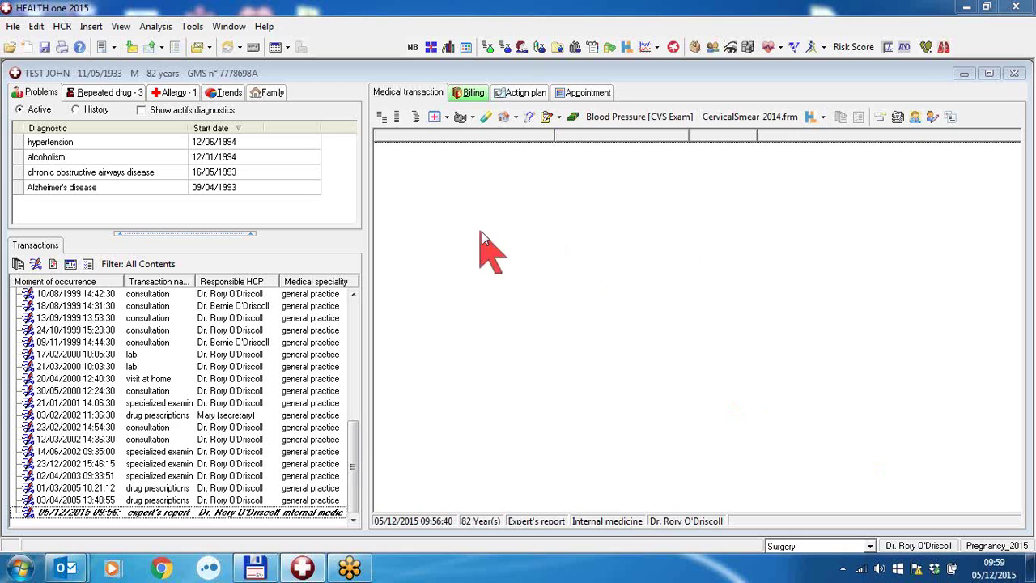
- Check the program's version and licence information from the Help menu
{"action": "left_click", "coordinate": [265, 29]}
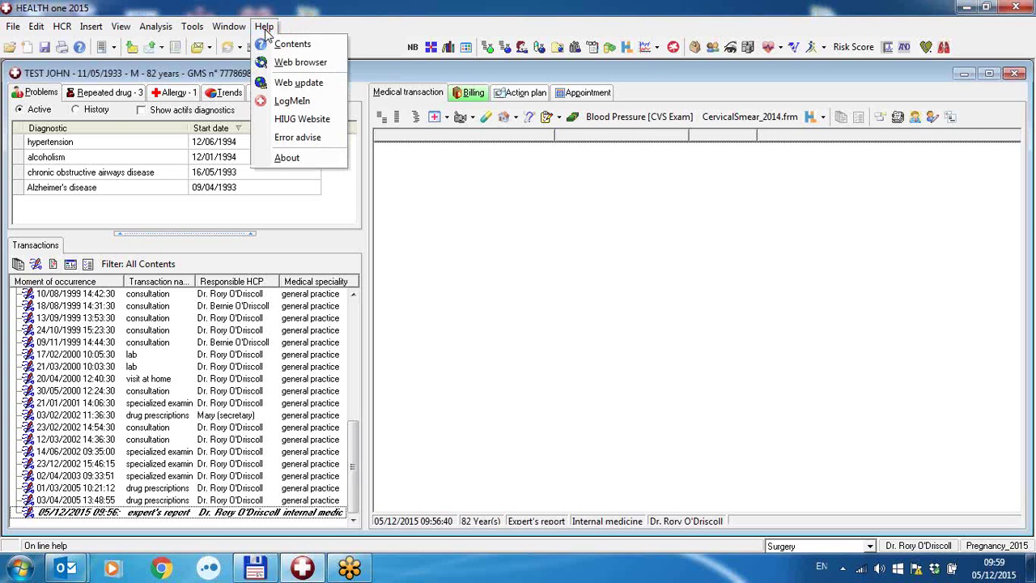
{"action": "left_click", "coordinate": [290, 158]}
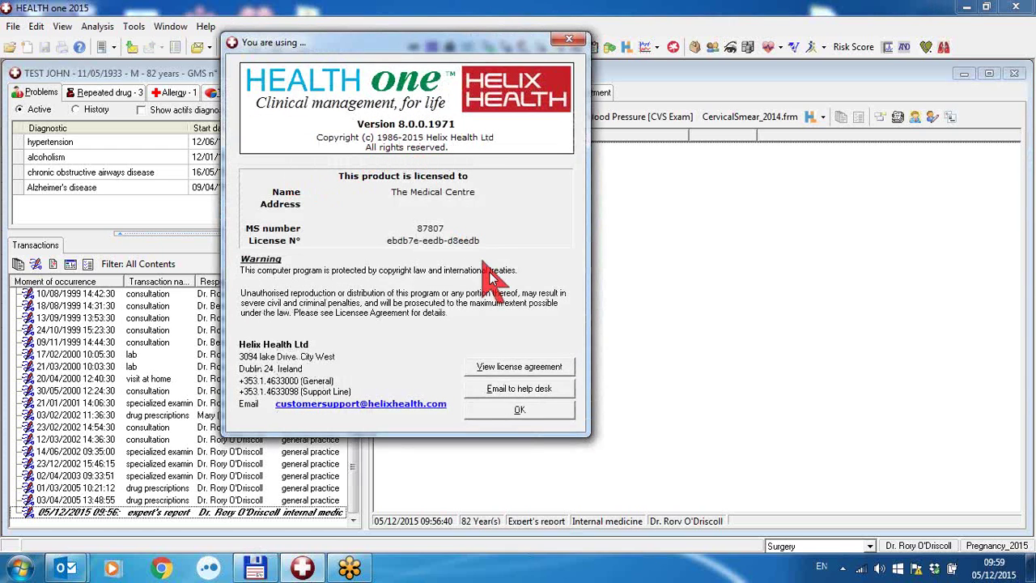
{"action": "left_click", "coordinate": [557, 411]}
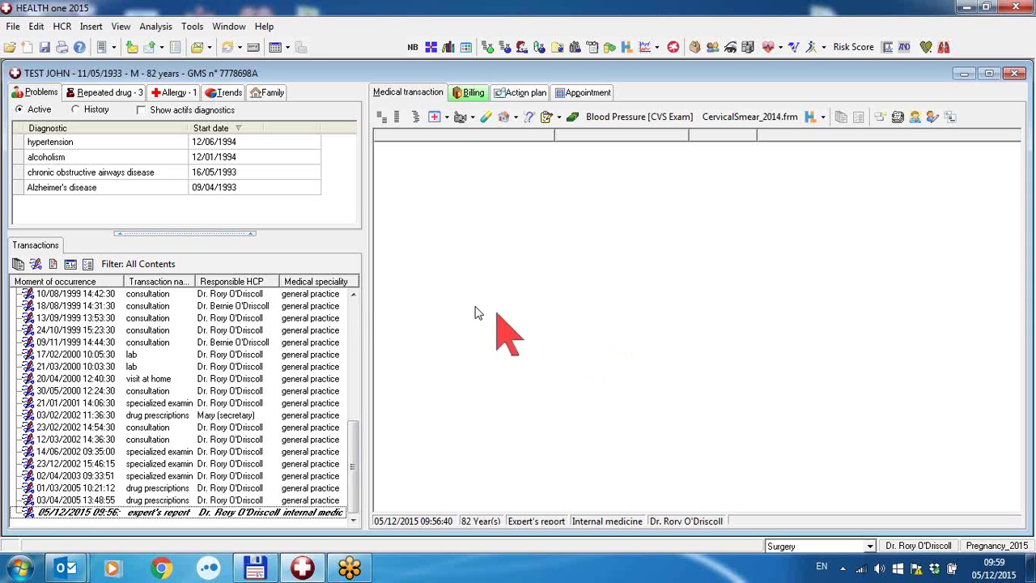
- Copy the Test_John_20151203.doc attachment from the Test John Email report and minimise the message
{"action": "mouse_move", "coordinate": [67, 569]}
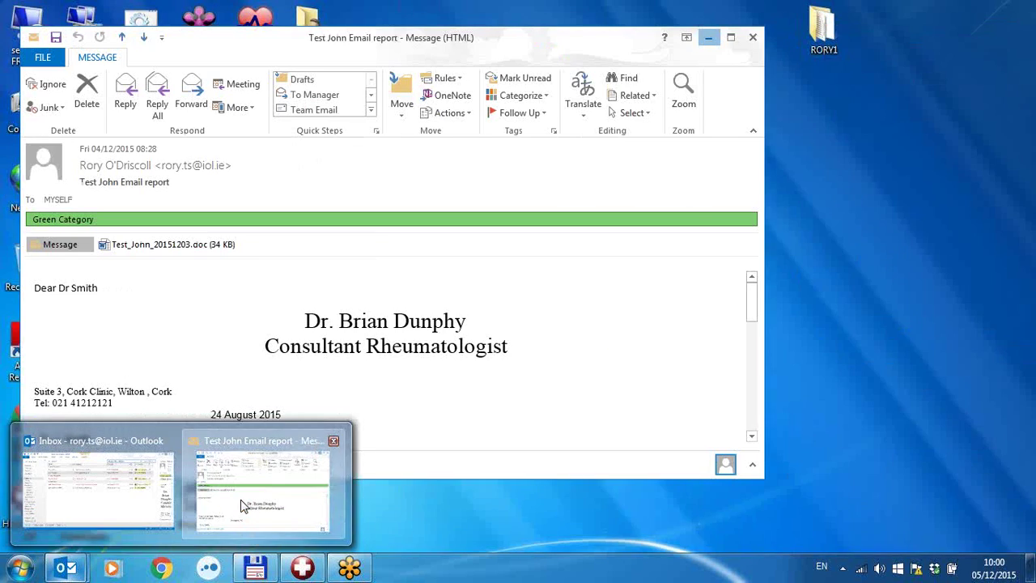
{"action": "left_click", "coordinate": [241, 499]}
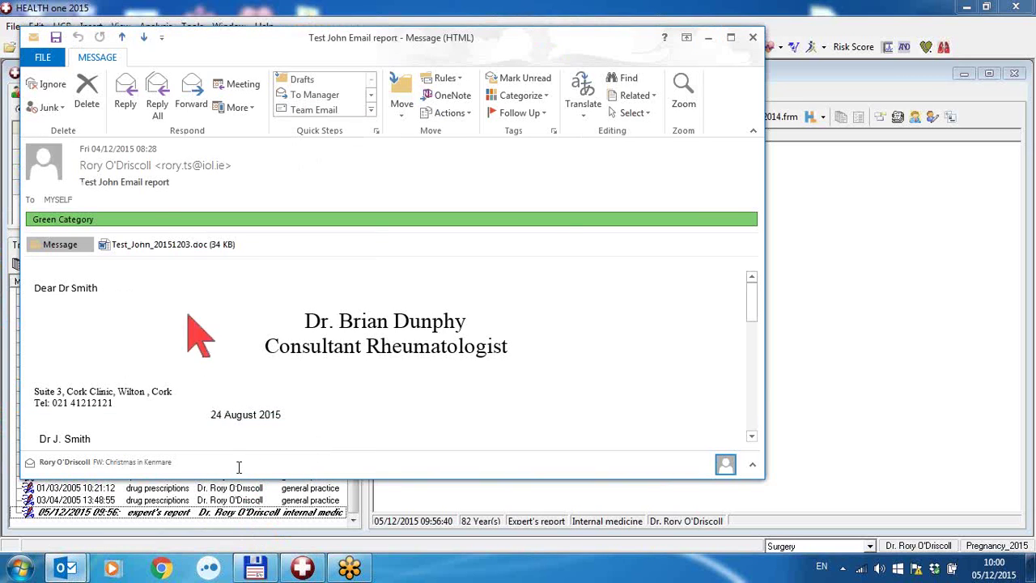
{"action": "left_click", "coordinate": [145, 245]}
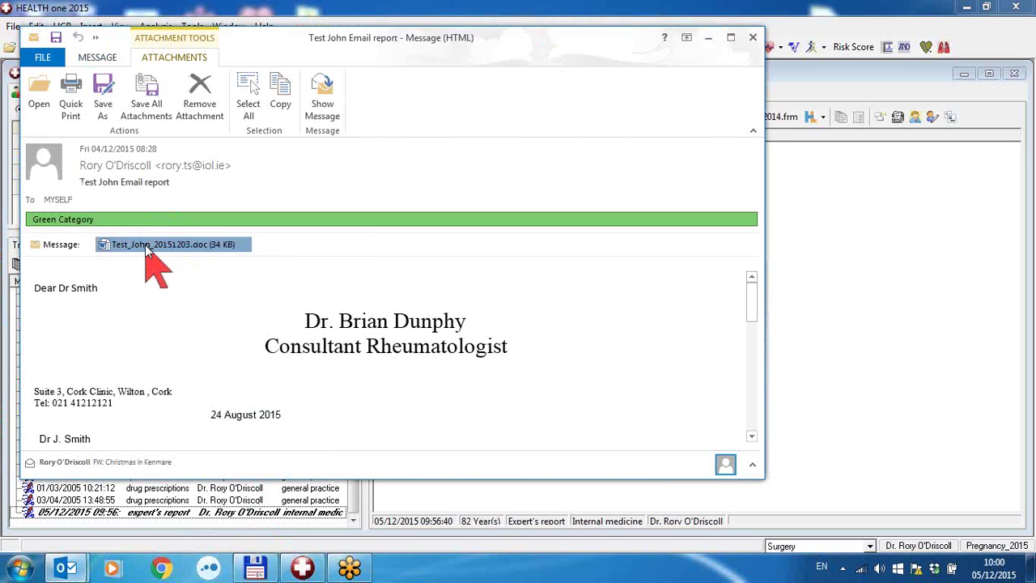
{"action": "right_click", "coordinate": [149, 215]}
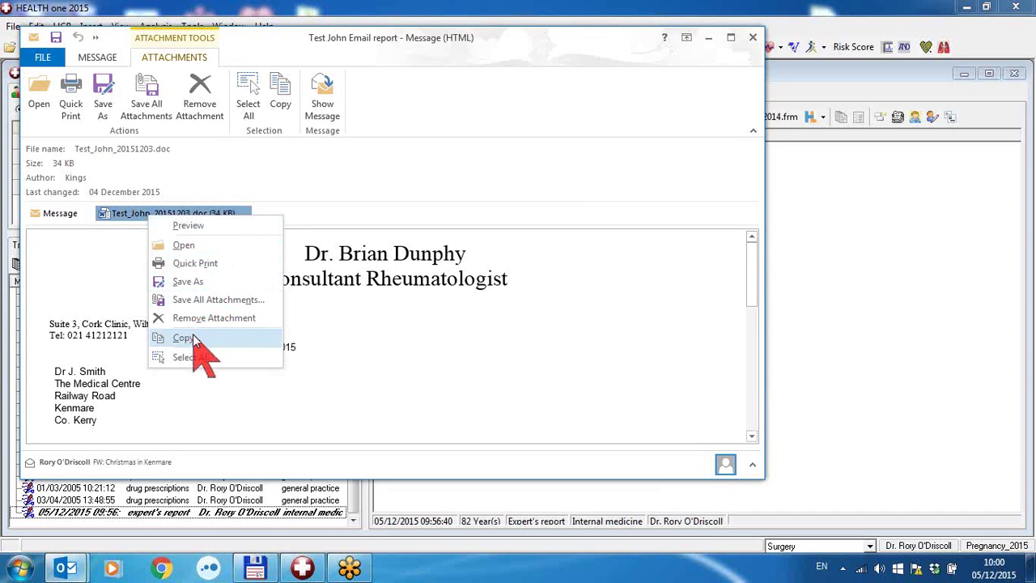
{"action": "left_click", "coordinate": [183, 338]}
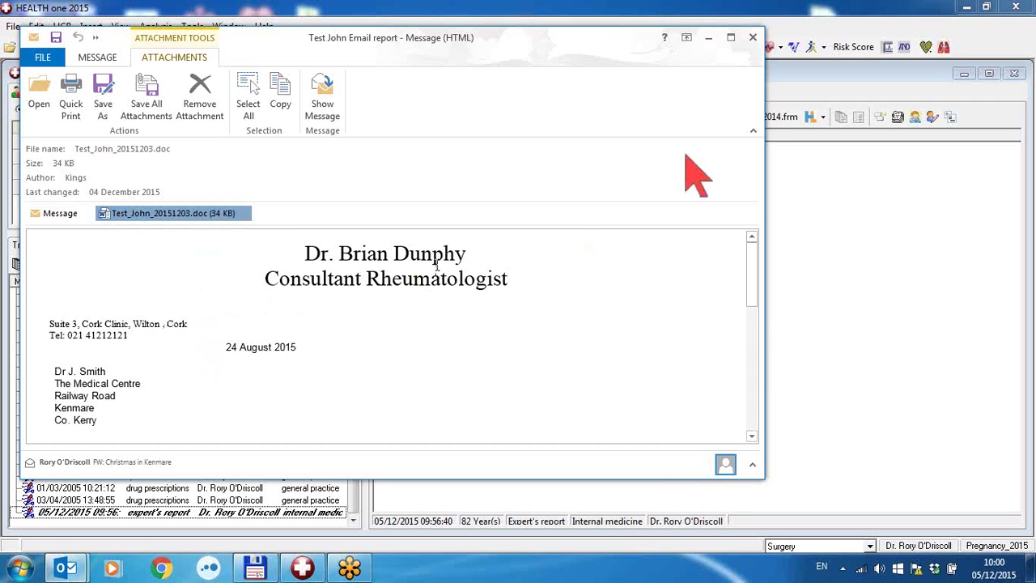
{"action": "left_click", "coordinate": [709, 39]}
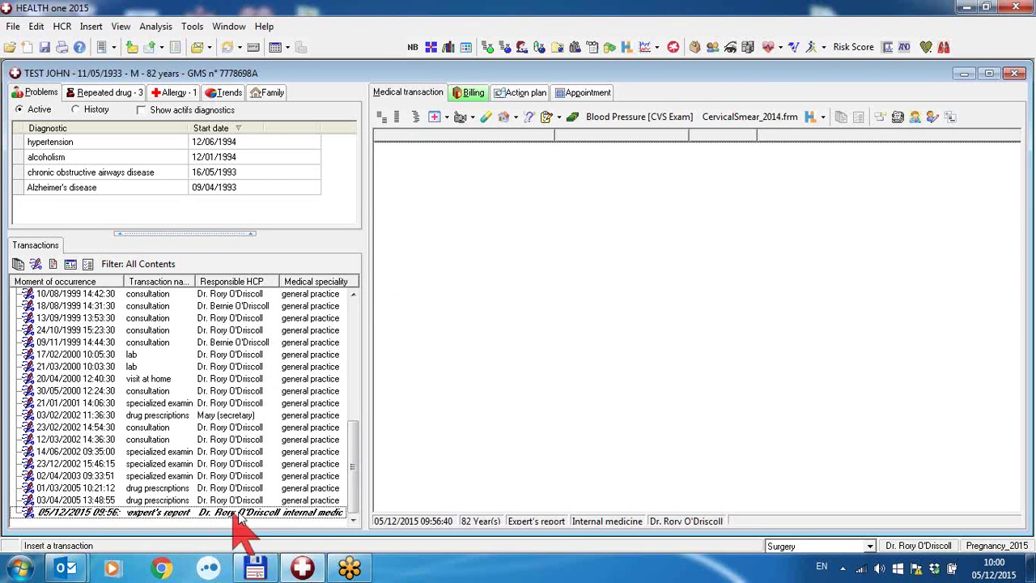
- Paste the letter as an archived document, not as text, with comment 'Rheumatology'
{"action": "right_click", "coordinate": [479, 170]}
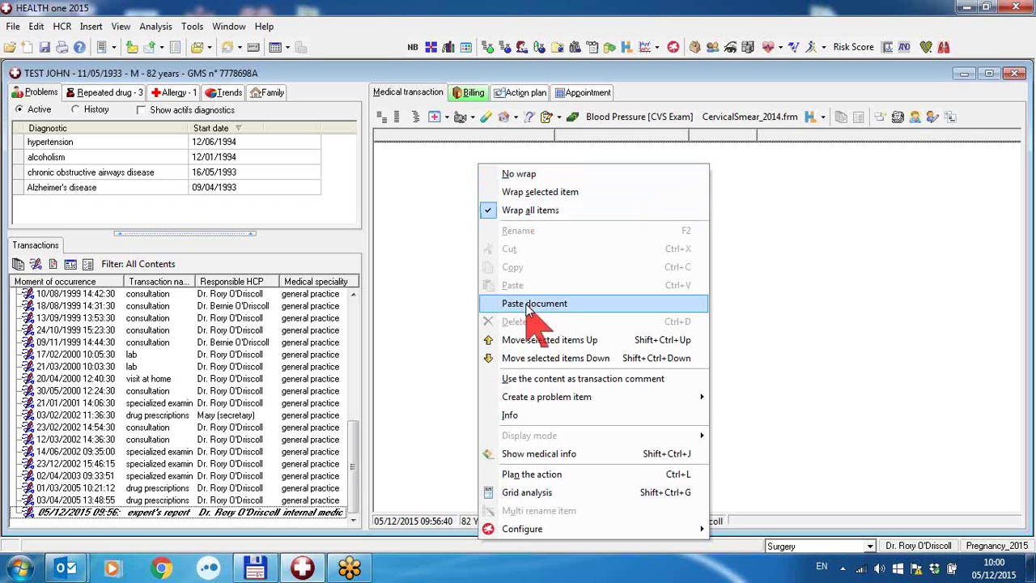
{"action": "left_click", "coordinate": [529, 306]}
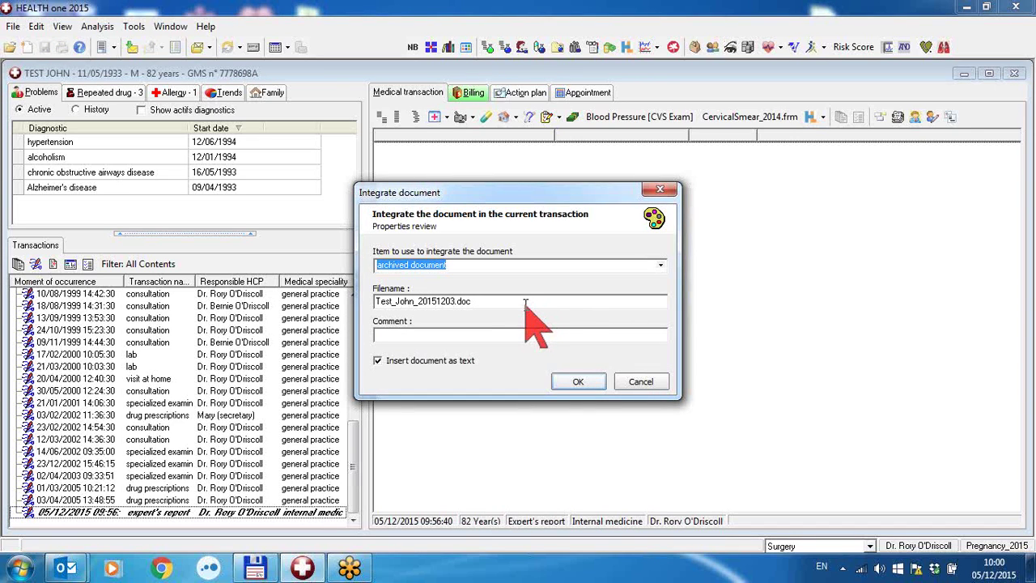
{"action": "left_click", "coordinate": [378, 362]}
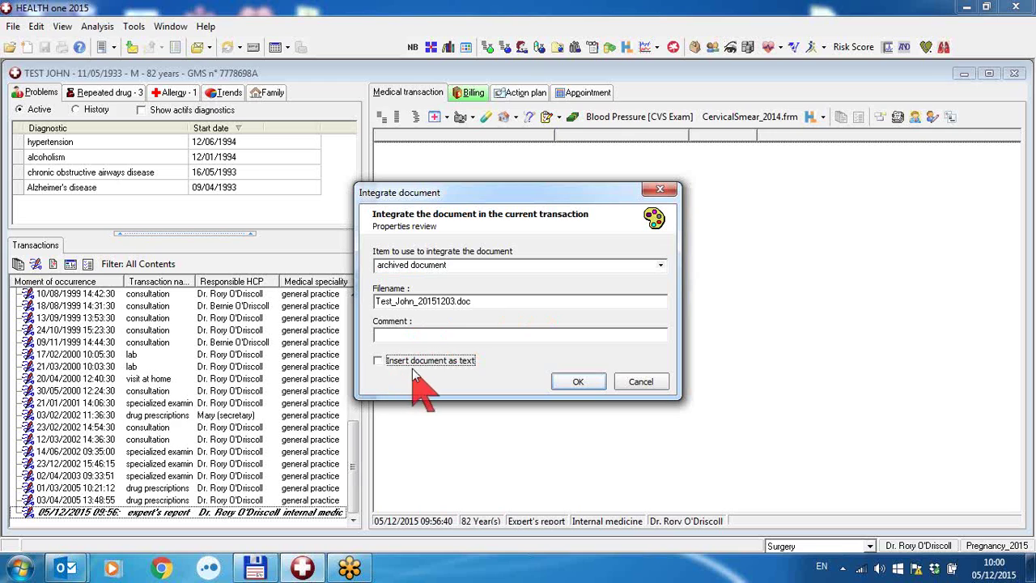
{"action": "left_click", "coordinate": [420, 334]}
{"action": "type", "text": "Rheumatology"}
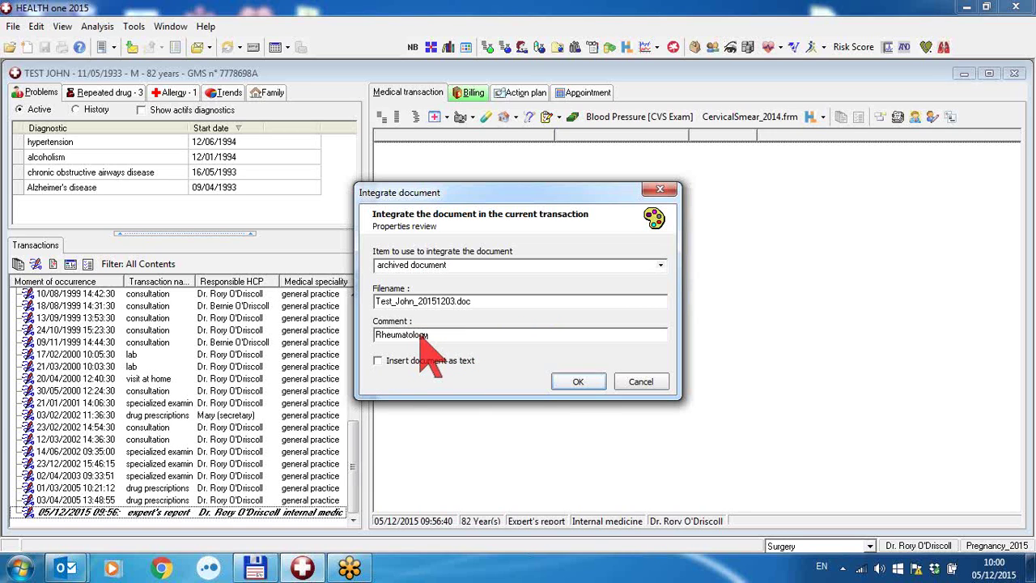
{"action": "left_click", "coordinate": [577, 383]}
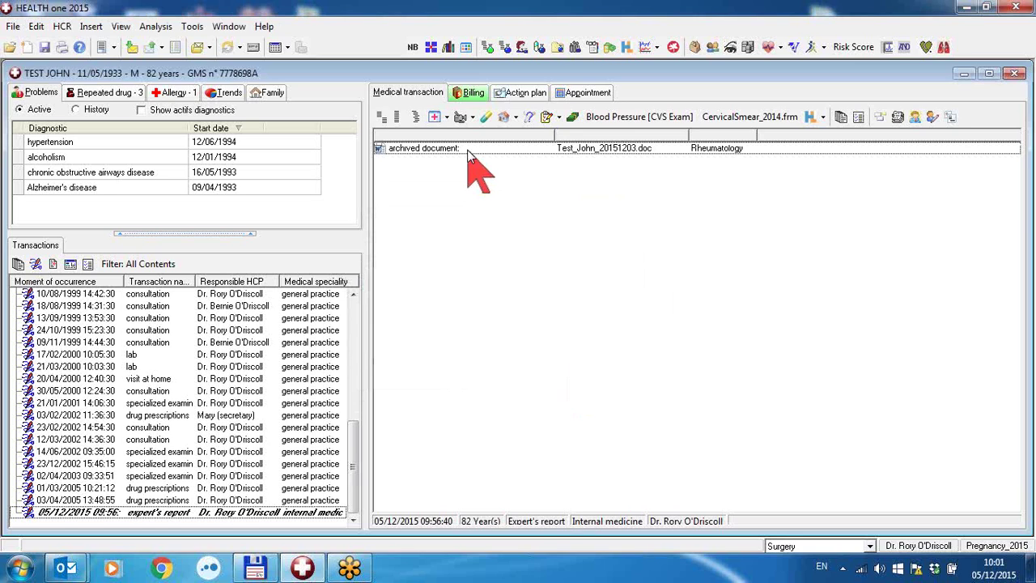
- Open the archived Test_John_20151203.doc in Word to check it, close Word, and reselect the entry
{"action": "left_click", "coordinate": [467, 149]}
{"action": "double_click", "coordinate": [467, 150]}
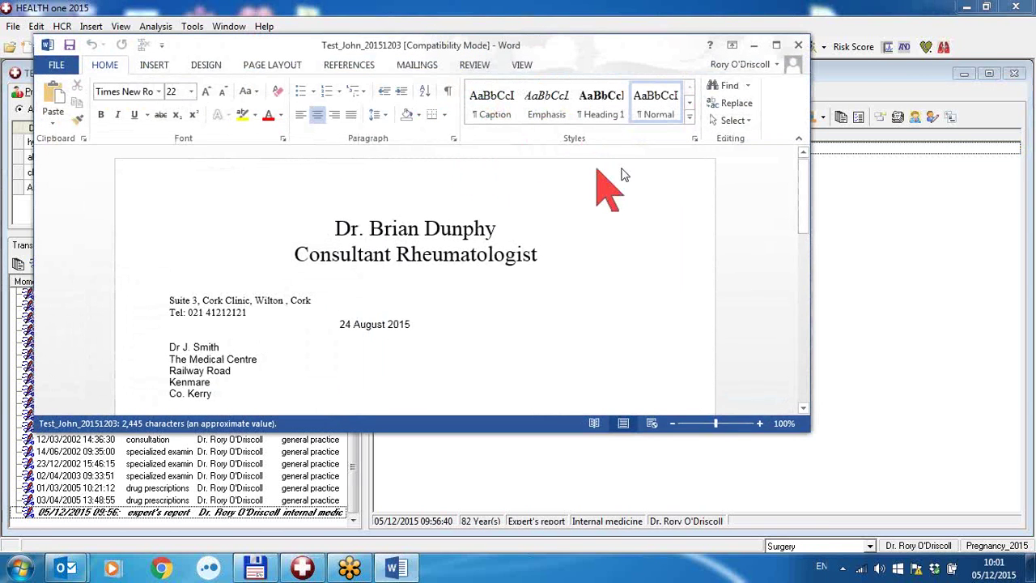
{"action": "left_click", "coordinate": [799, 43]}
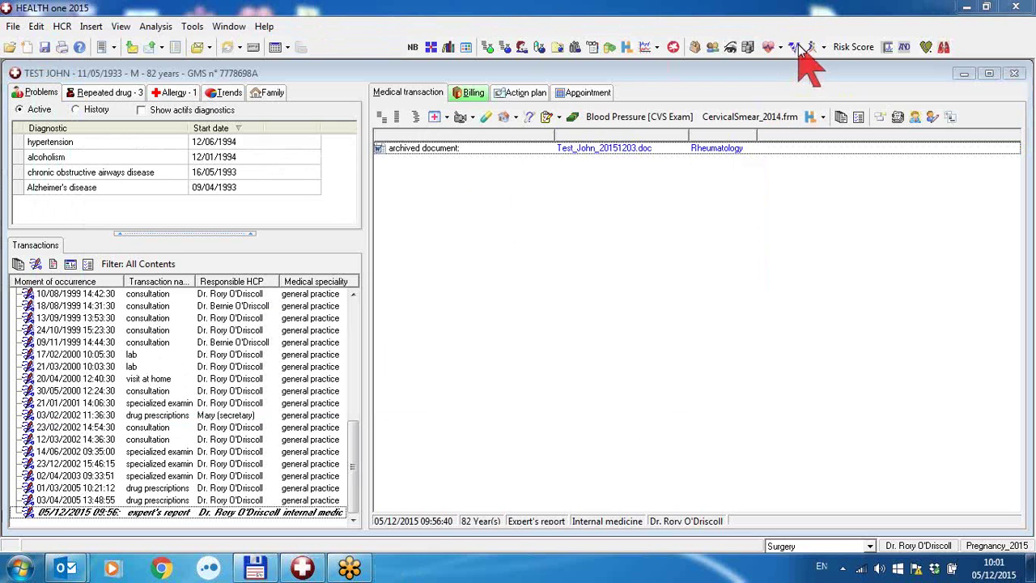
{"action": "left_click", "coordinate": [457, 152]}
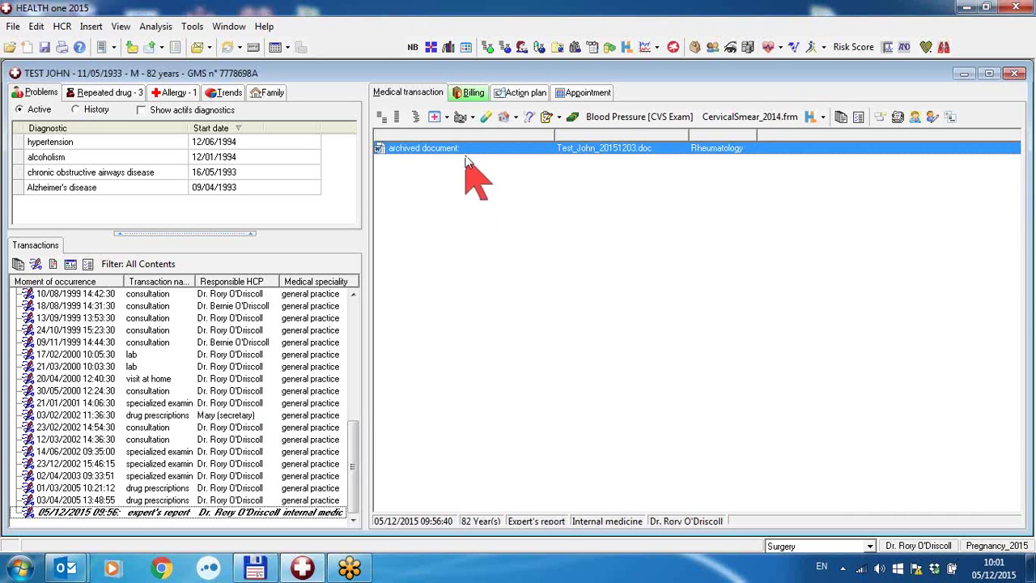
- Delete the archived entry, then copy Test_John_20151203.doc from the email again and minimise it
{"action": "key", "text": "Delete"}
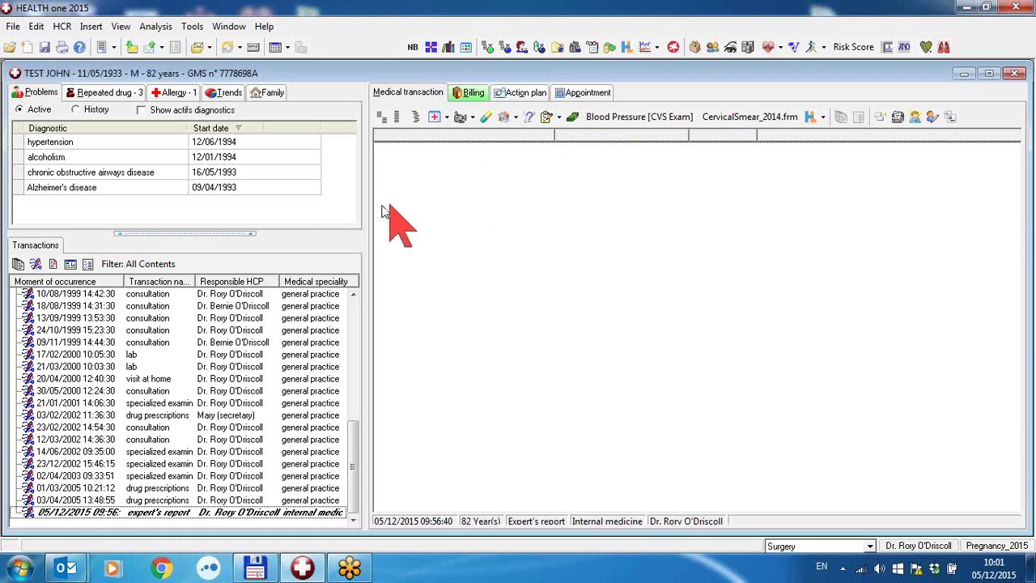
{"action": "mouse_move", "coordinate": [70, 570]}
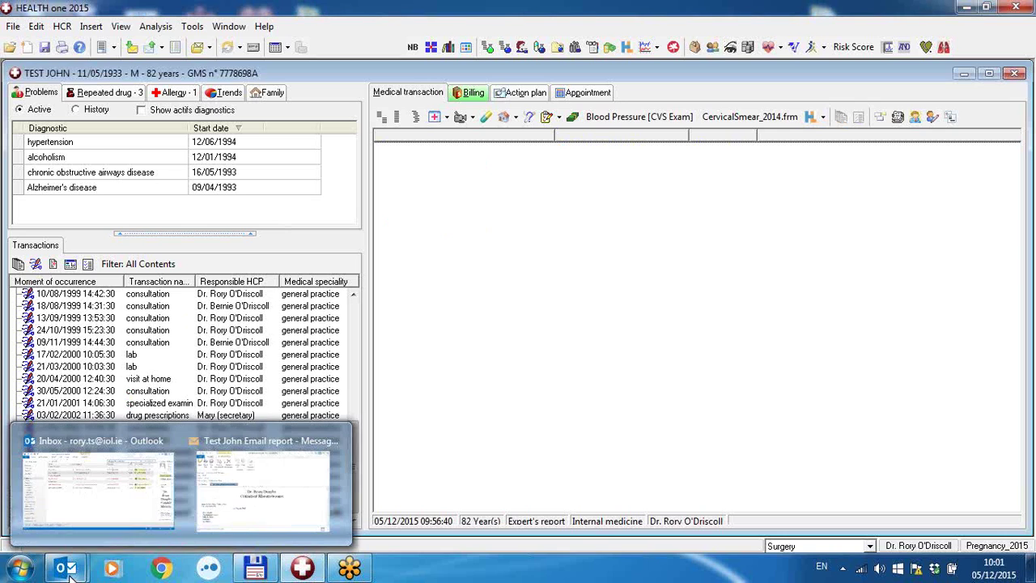
{"action": "left_click", "coordinate": [278, 499]}
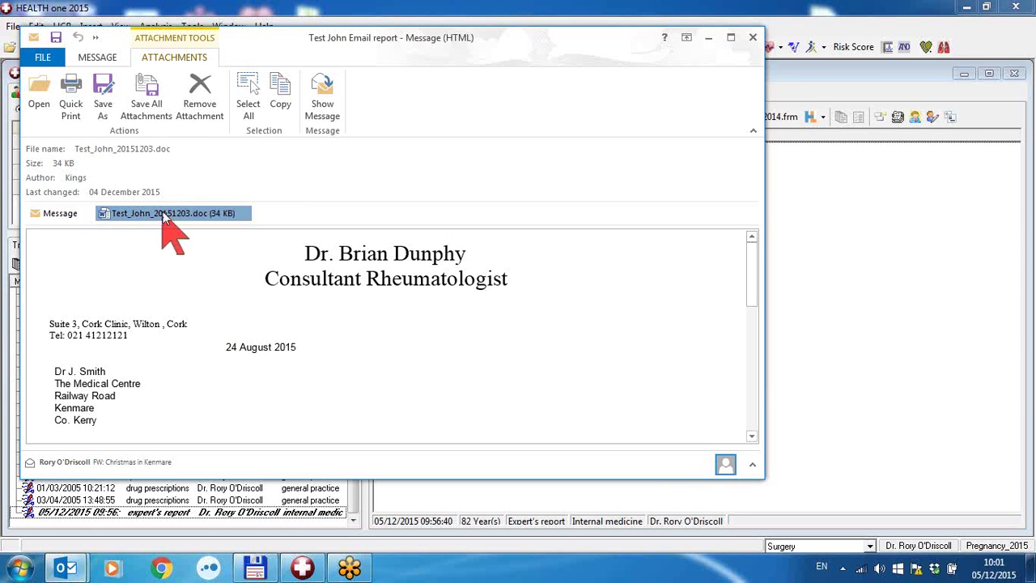
{"action": "right_click", "coordinate": [135, 217]}
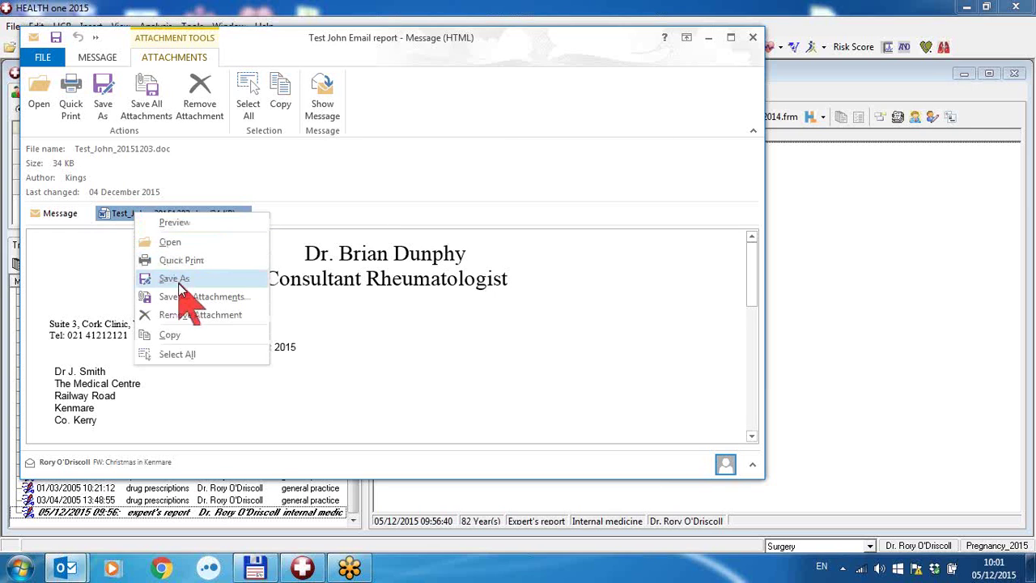
{"action": "left_click", "coordinate": [184, 336]}
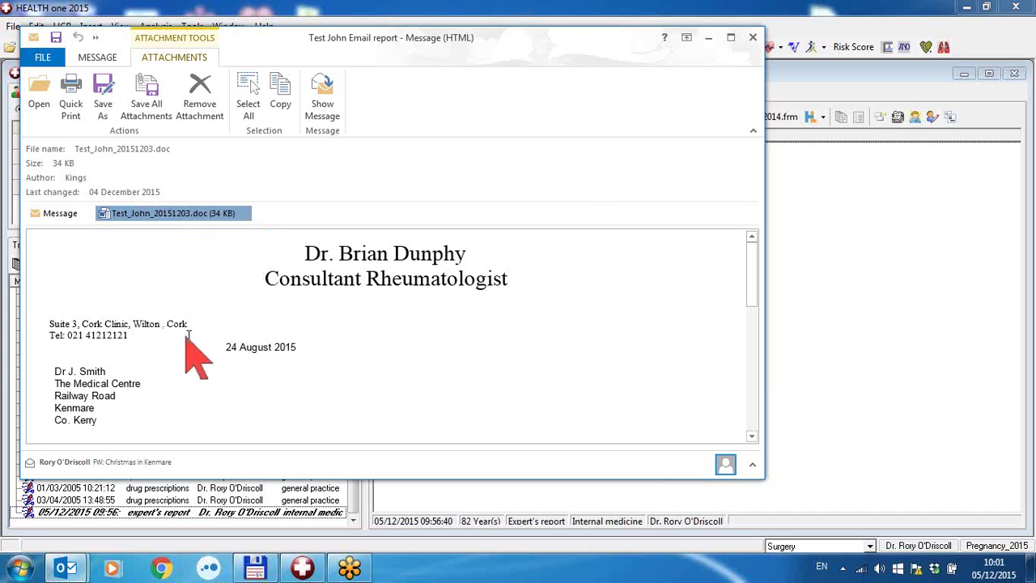
{"action": "left_click", "coordinate": [708, 39]}
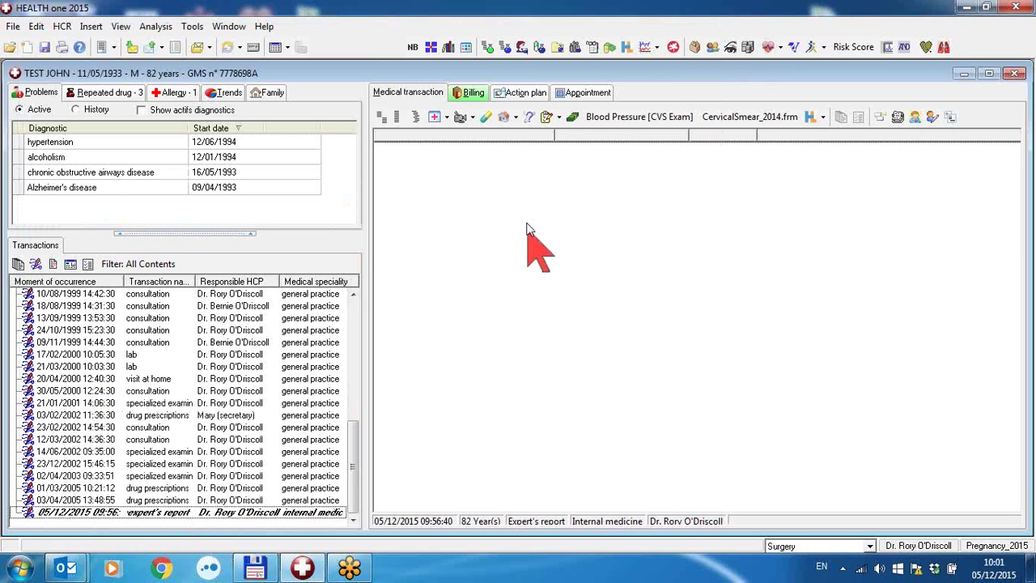
- Paste the copied letter again and enter 'Rheumatology' as the document comment
{"action": "right_click", "coordinate": [498, 162]}
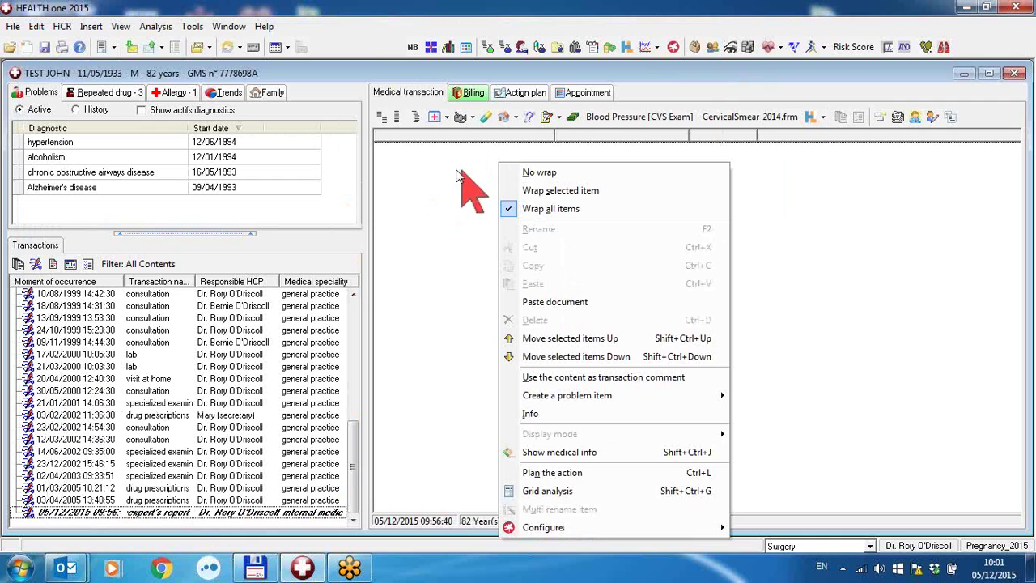
{"action": "left_click", "coordinate": [548, 302]}
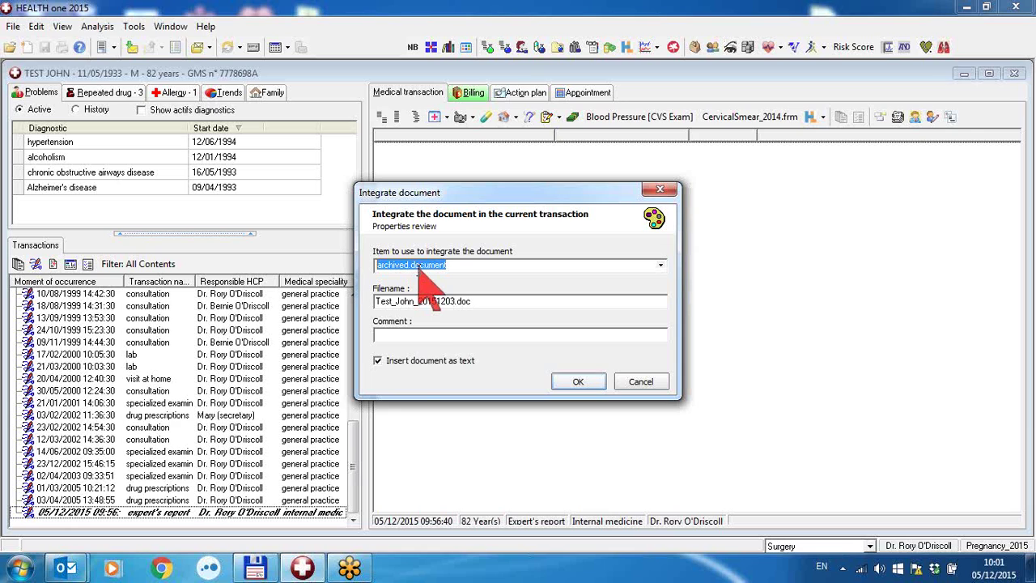
{"action": "left_click", "coordinate": [418, 335]}
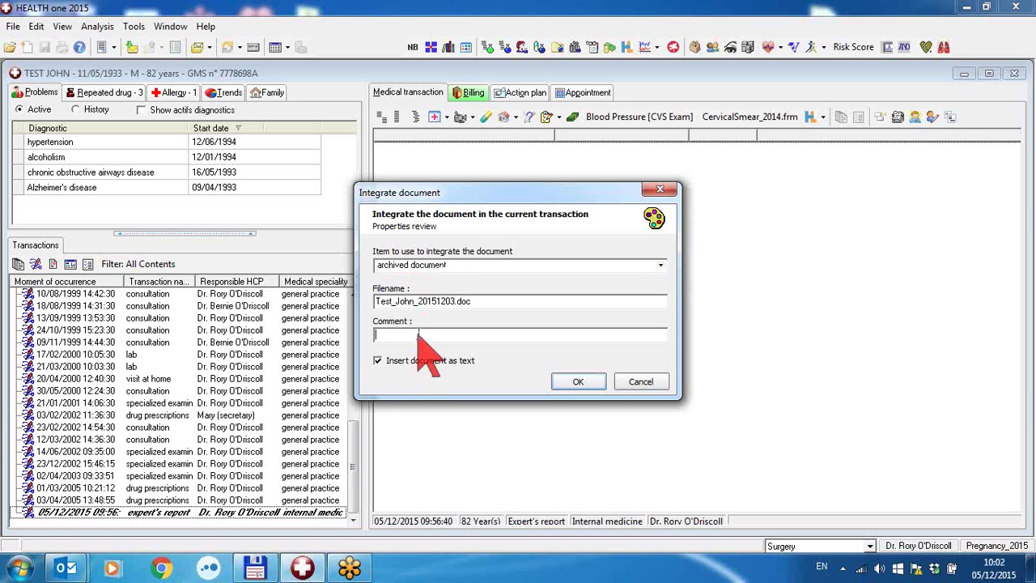
{"action": "type", "text": "Rheumatology"}
- Confirm the integration so the letter text and its archived document entry appear in the transaction
{"action": "left_click", "coordinate": [576, 381]}
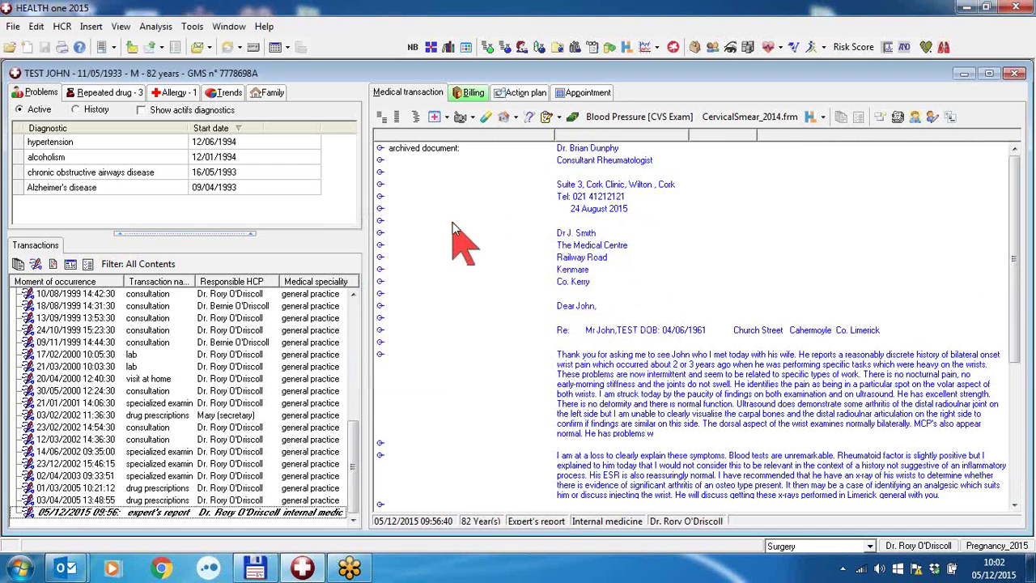
{"action": "left_click", "coordinate": [452, 222]}
{"action": "scroll", "coordinate": [452, 221], "scroll_direction": "down", "scroll_amount": 2}
{"action": "scroll", "coordinate": [452, 221], "scroll_direction": "down", "scroll_amount": 2}
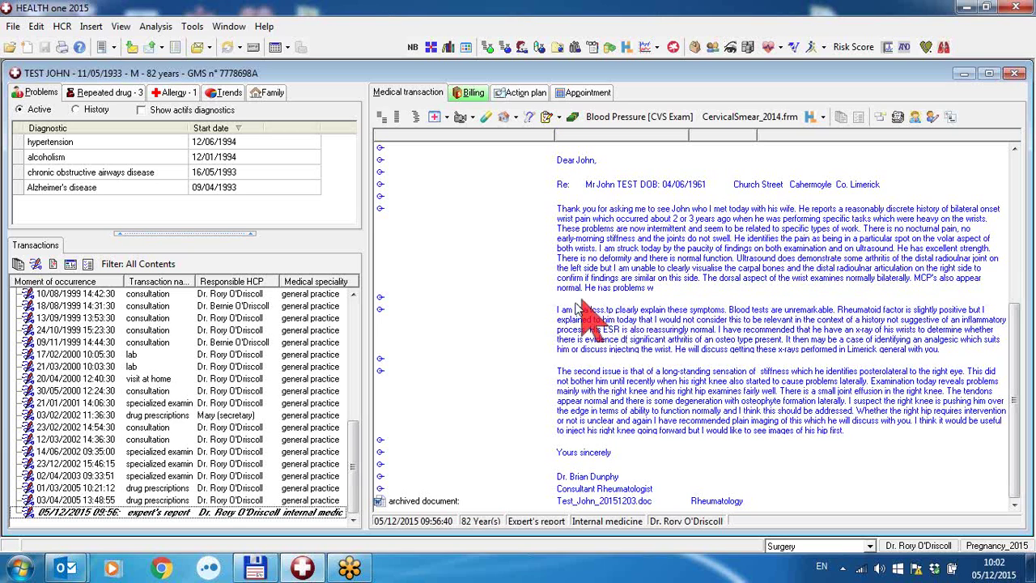
{"action": "left_click", "coordinate": [431, 503]}
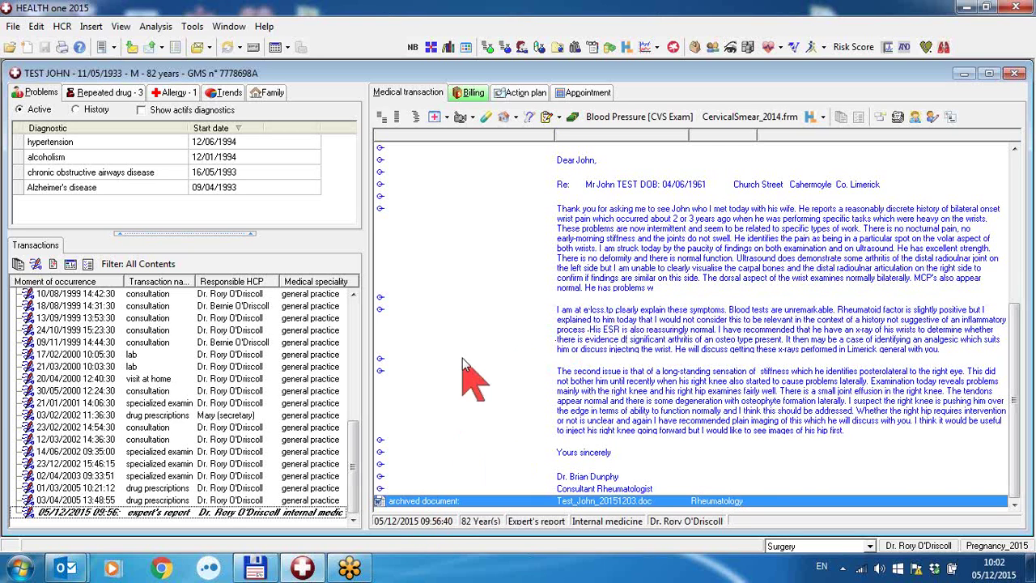
- Select the inserted letter's rows from the letterhead through 'Dear John'
{"action": "scroll", "coordinate": [462, 358], "scroll_direction": "up", "scroll_amount": 4}
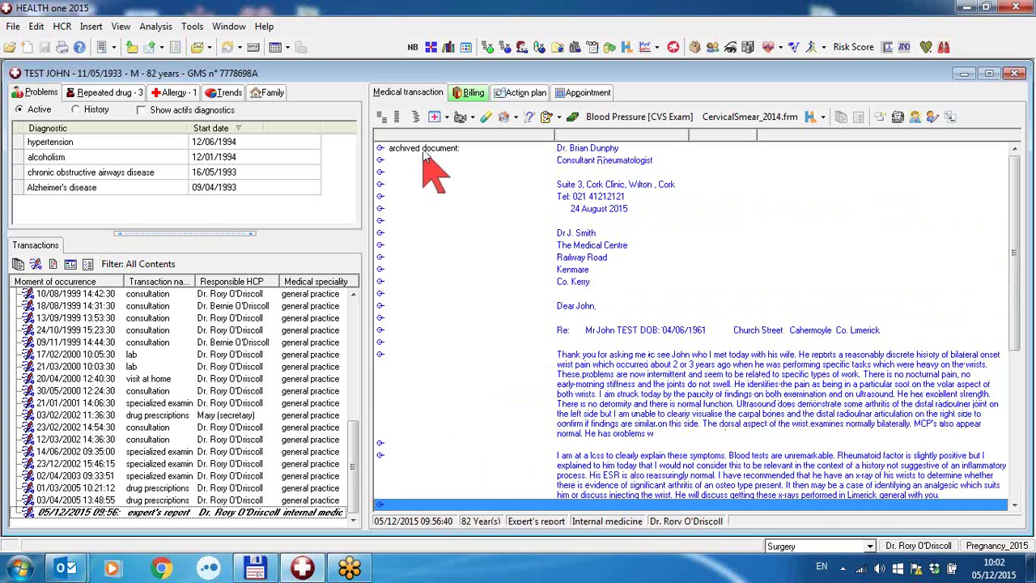
{"action": "left_click_drag", "start_coordinate": [425, 151], "coordinate": [464, 419]}
{"action": "scroll", "coordinate": [431, 337], "scroll_direction": "down", "scroll_amount": 5}
- Delete the signature rows, widen the three clinical paragraphs, then delete those paragraphs too
{"action": "key", "text": "Delete"}
{"action": "key", "text": "Up"}
{"action": "key", "text": "Up"}
{"action": "key", "text": "Up"}
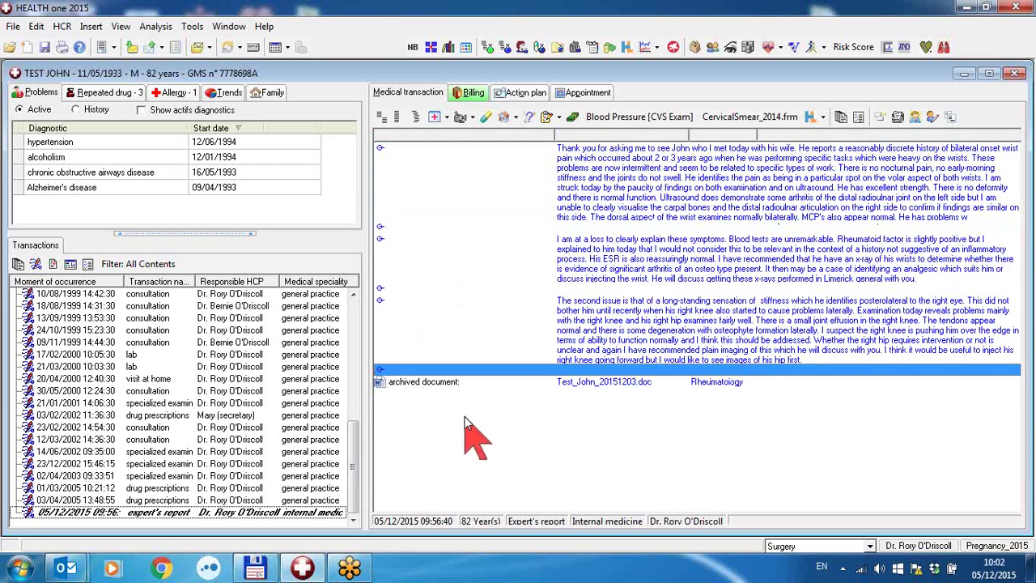
{"action": "key", "text": "Up"}
{"action": "key", "text": "Up"}
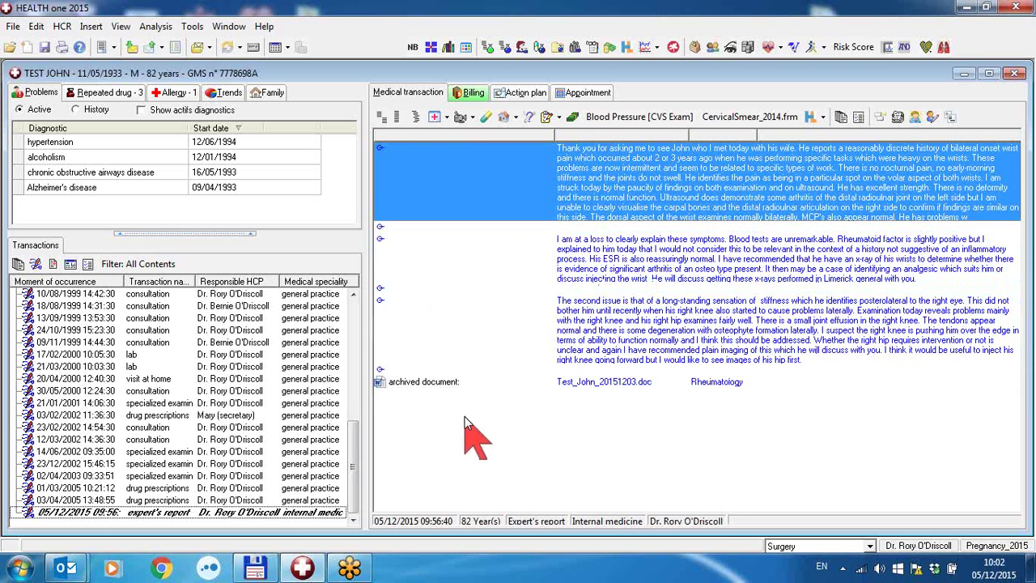
{"action": "key", "text": "Left"}
{"action": "key", "text": "Down"}
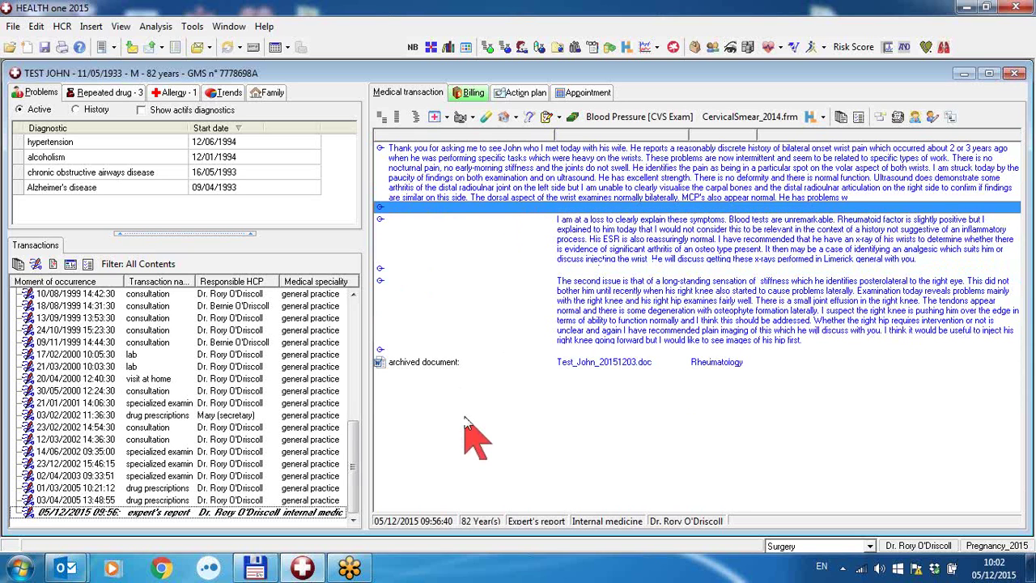
{"action": "key", "text": "Down"}
{"action": "key", "text": "Left"}
{"action": "key", "text": "Down"}
{"action": "key", "text": "Down"}
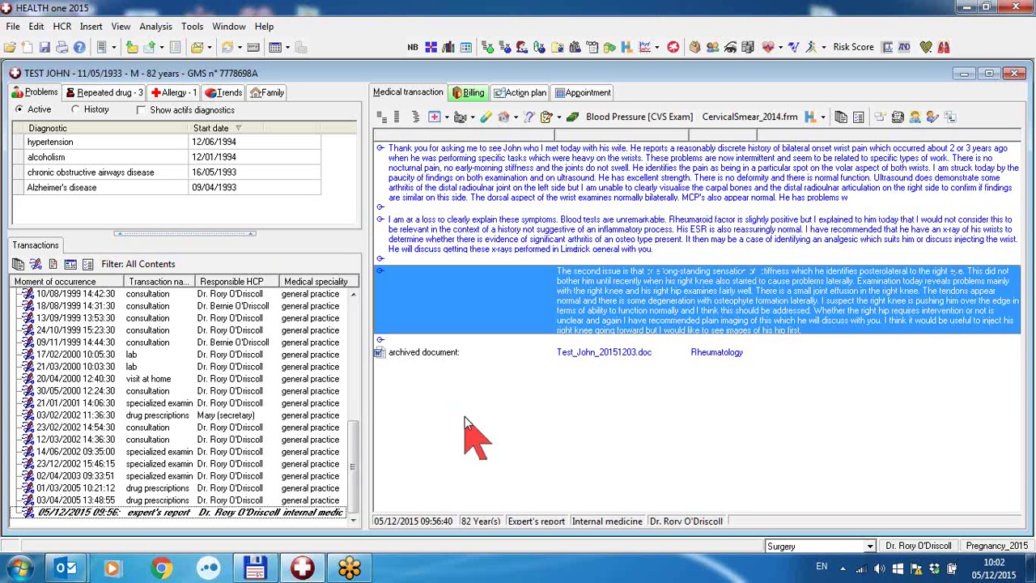
{"action": "key", "text": "Left"}
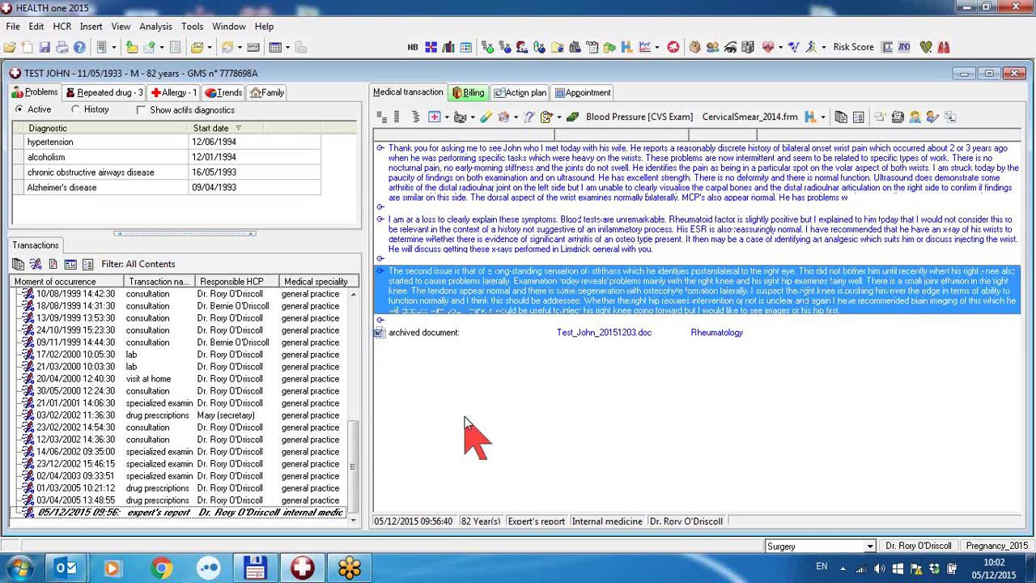
{"action": "left_click", "coordinate": [512, 188], "text": "shift"}
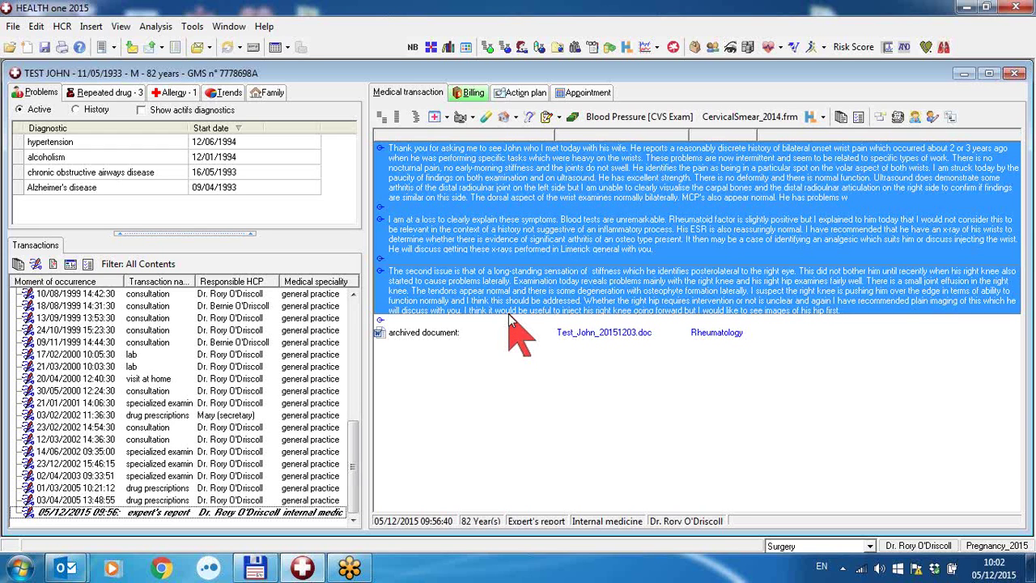
{"action": "key", "text": "Delete"}
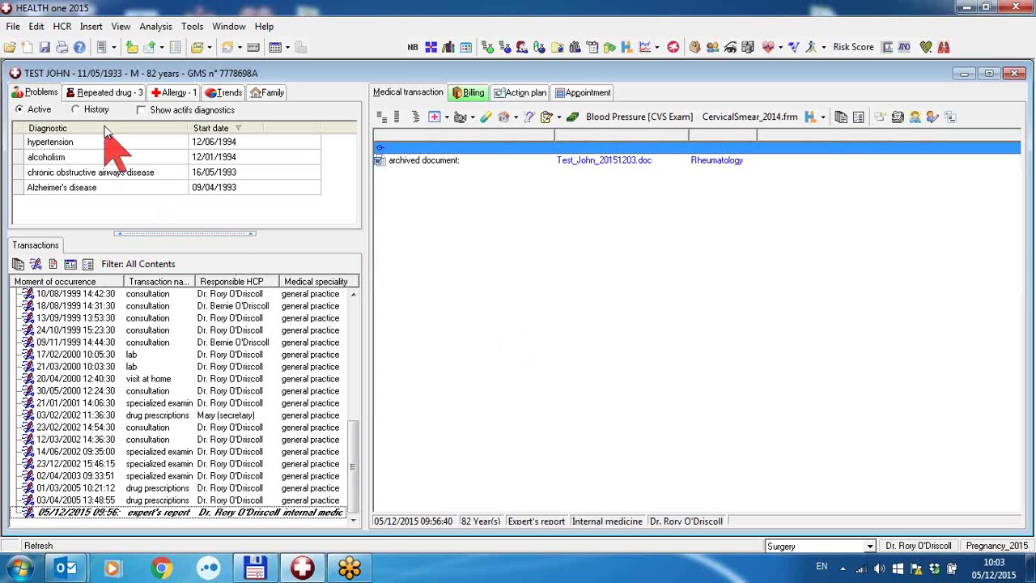
- Show the context menu for the Test_John_20151203.doc archived document row
{"action": "left_click", "coordinate": [91, 27]}
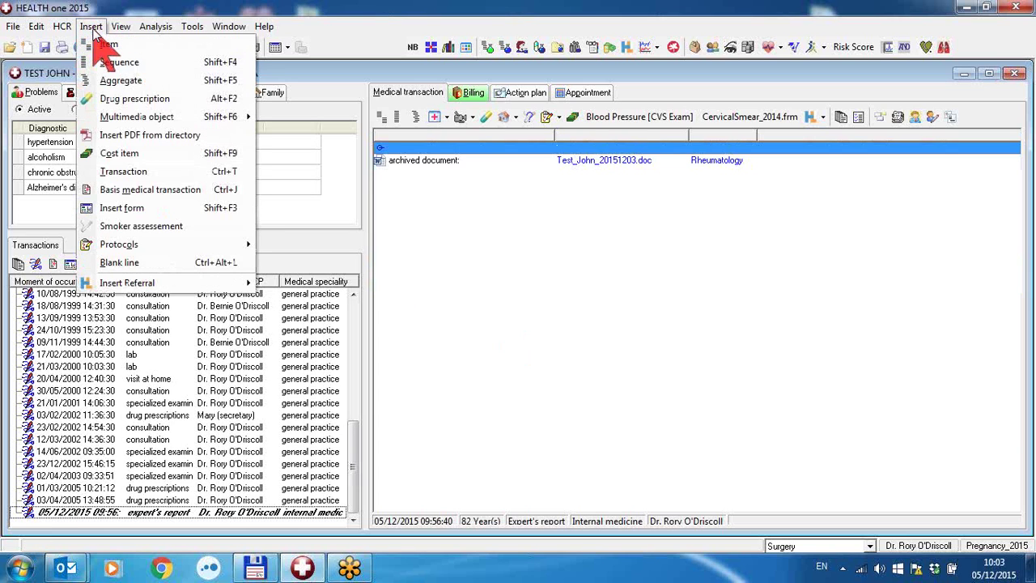
{"action": "left_click", "coordinate": [458, 216]}
{"action": "right_click", "coordinate": [472, 218]}
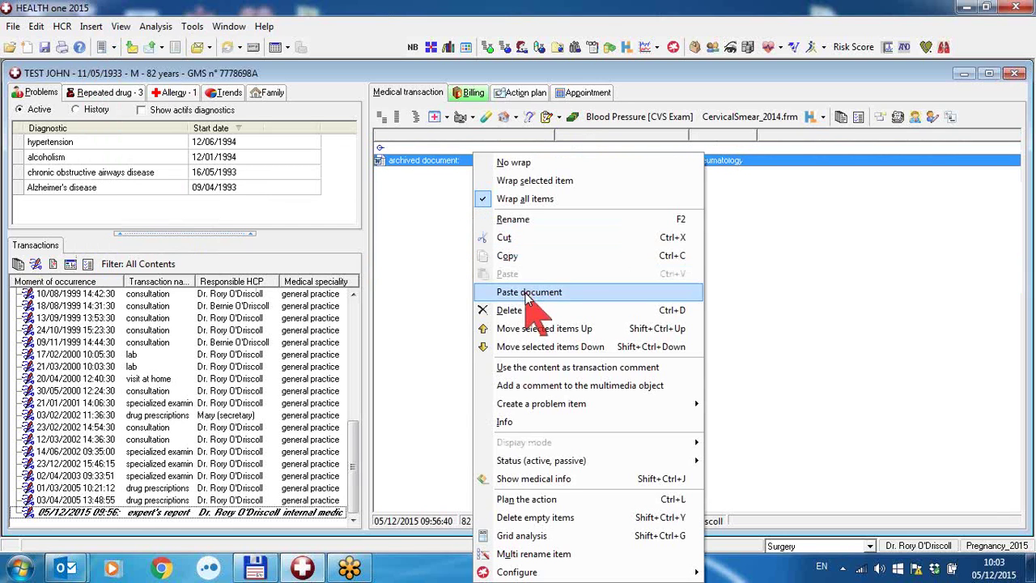
{"action": "left_click", "coordinate": [447, 243]}
{"action": "right_click", "coordinate": [533, 241]}
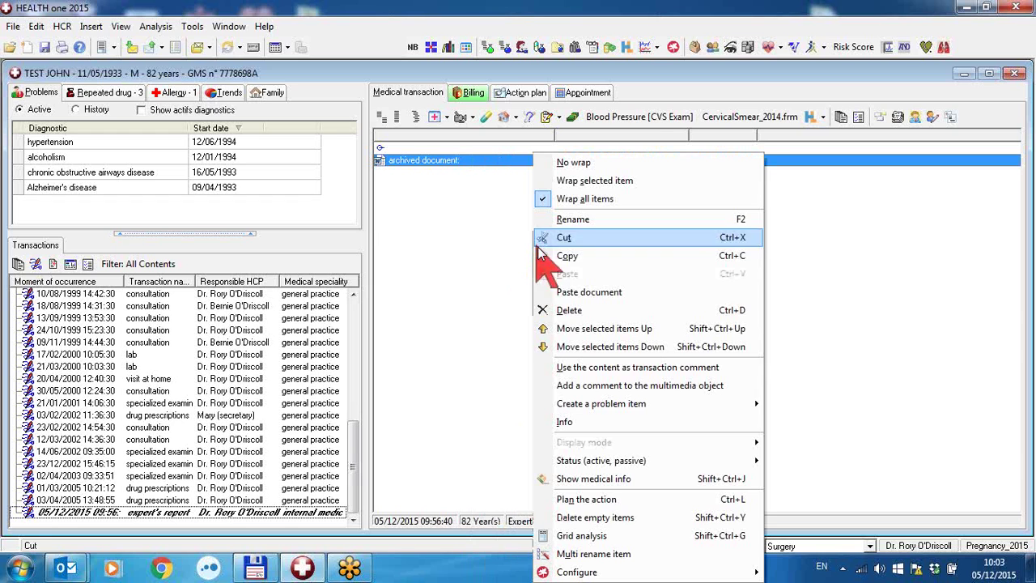